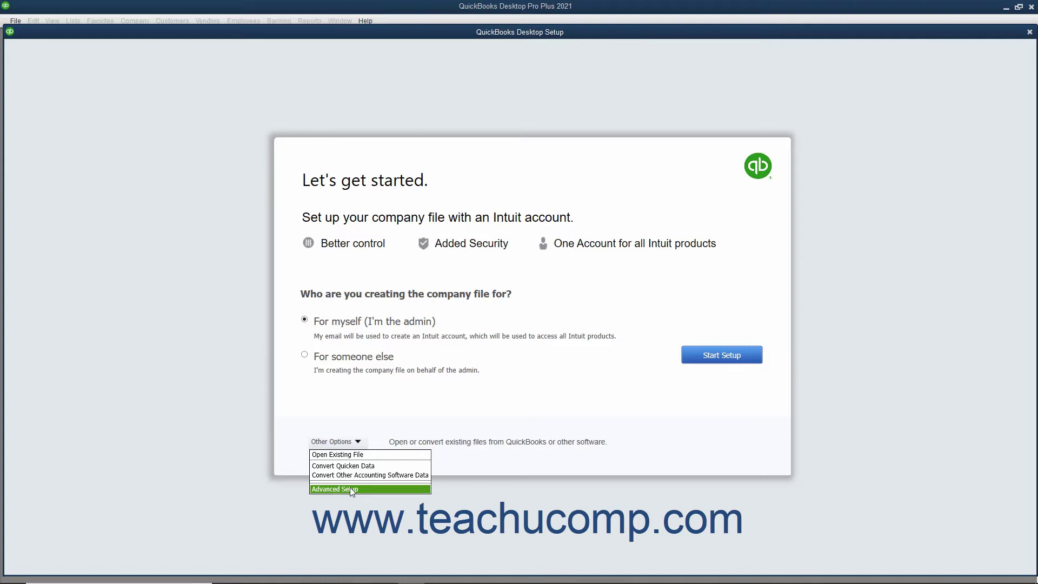
# Dismiss the other setup options and start setup with 'For myself (I'm the admin)' selected.
pyautogui.click(541, 410)
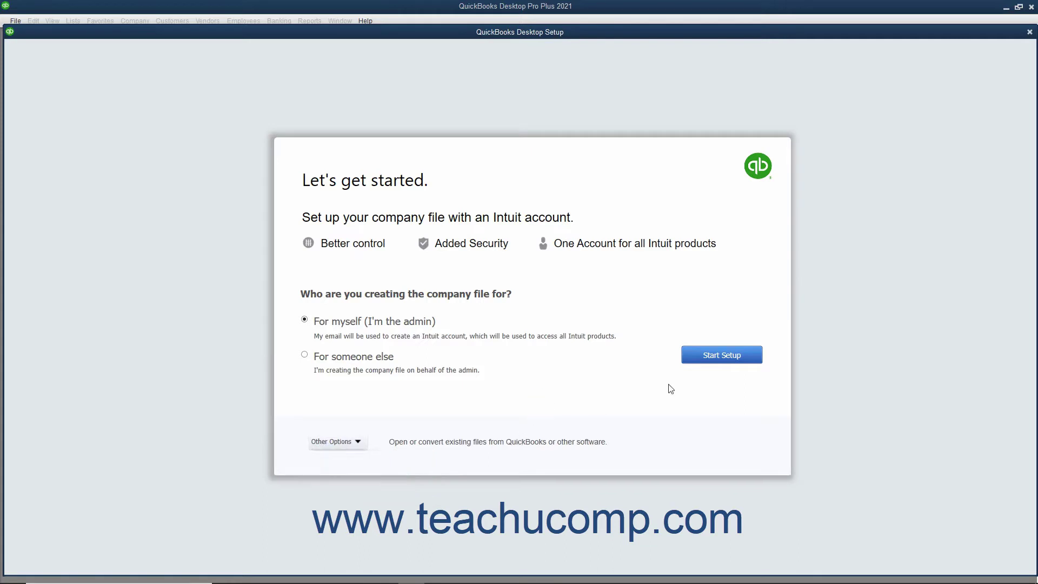
pyautogui.click(708, 357)
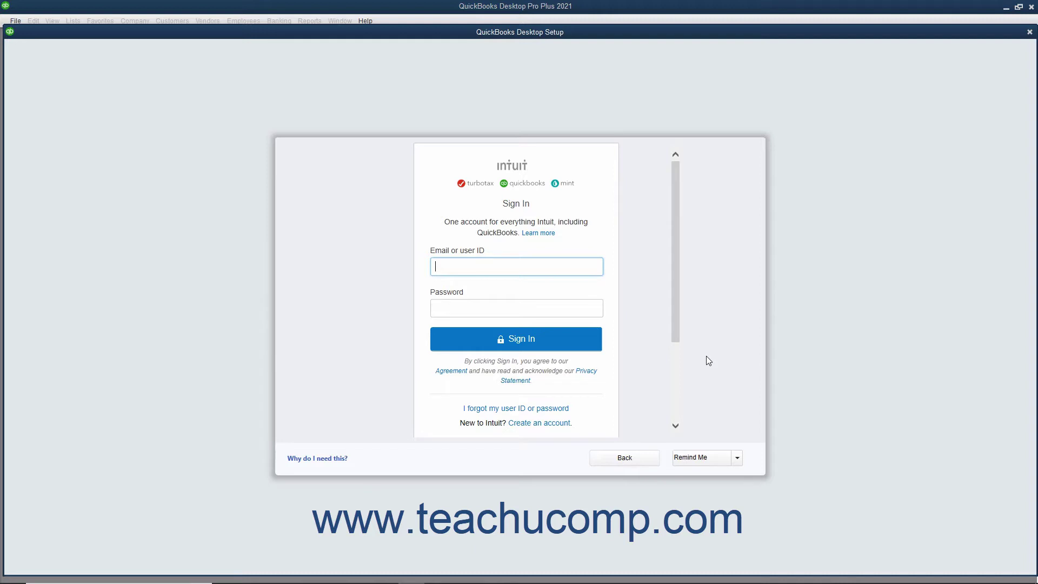
# Leave the Intuit sign-in email and password fields empty and switch to creating a new account.
pyautogui.click(468, 271)
pyautogui.click(466, 306)
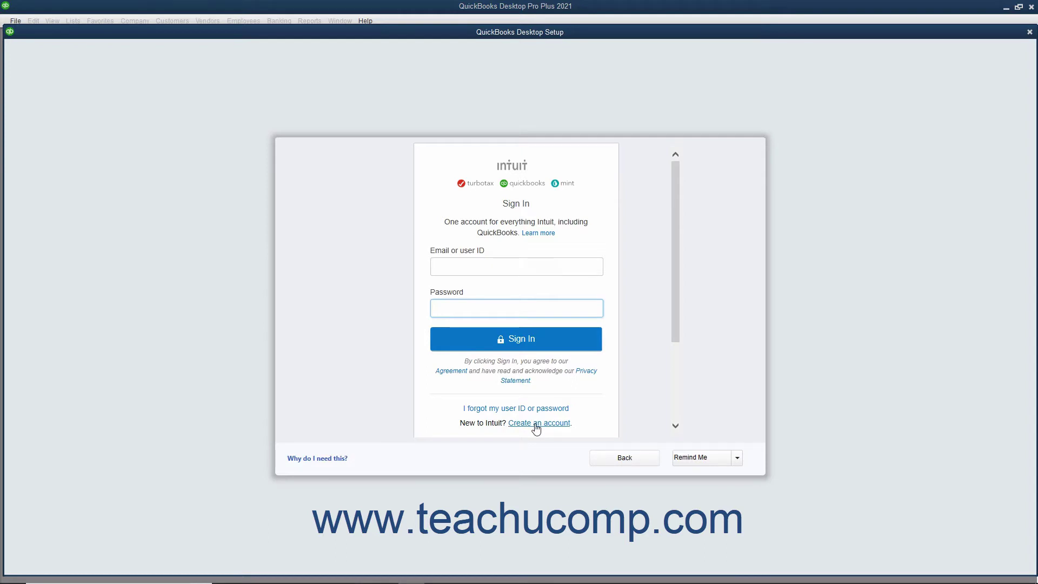
pyautogui.click(536, 424)
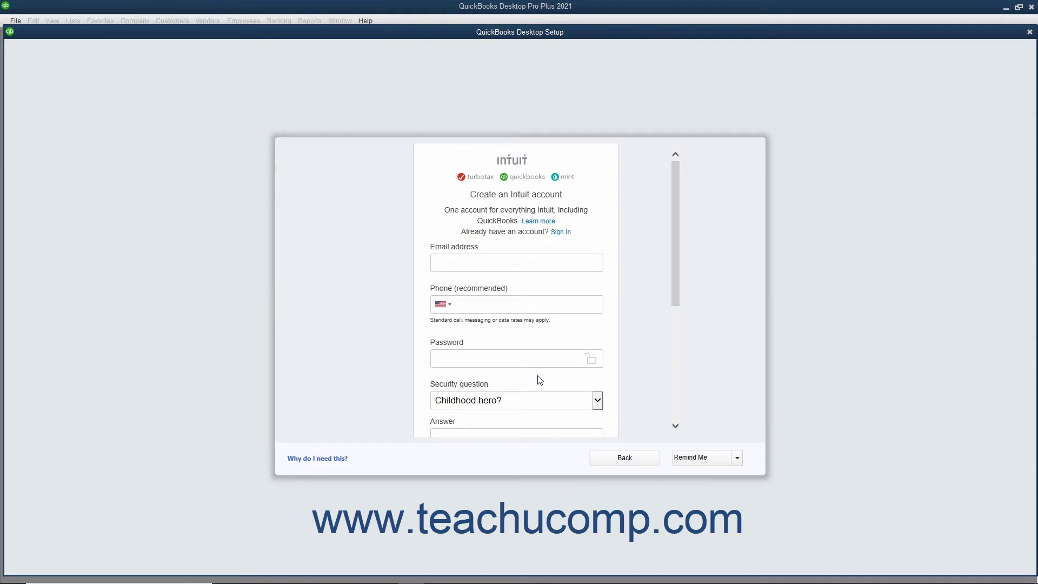
# Go through the new account's email, phone and password fields, keeping 'Childhood hero?' as security question.
pyautogui.click(456, 258)
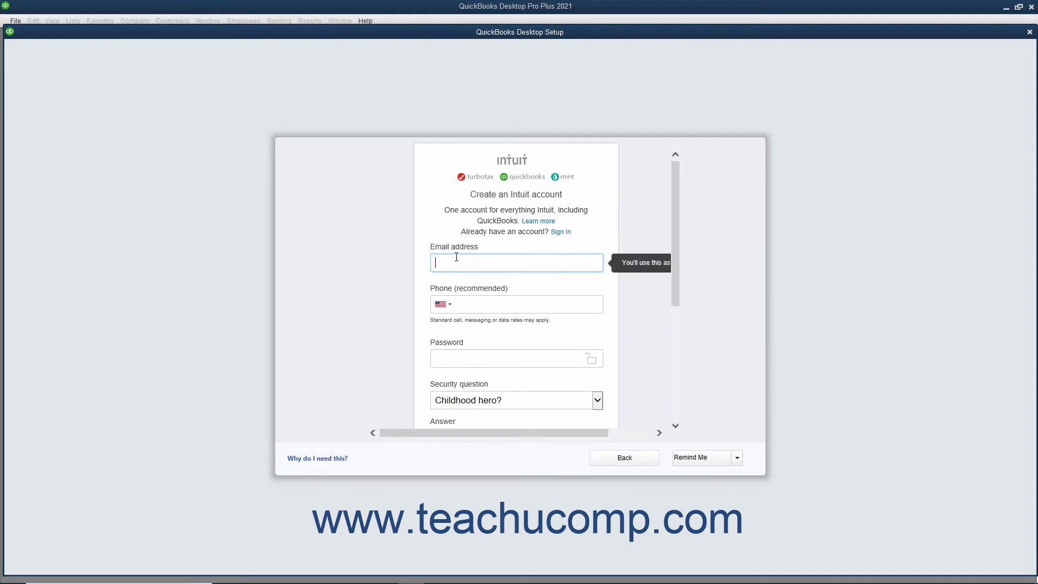
pyautogui.click(488, 309)
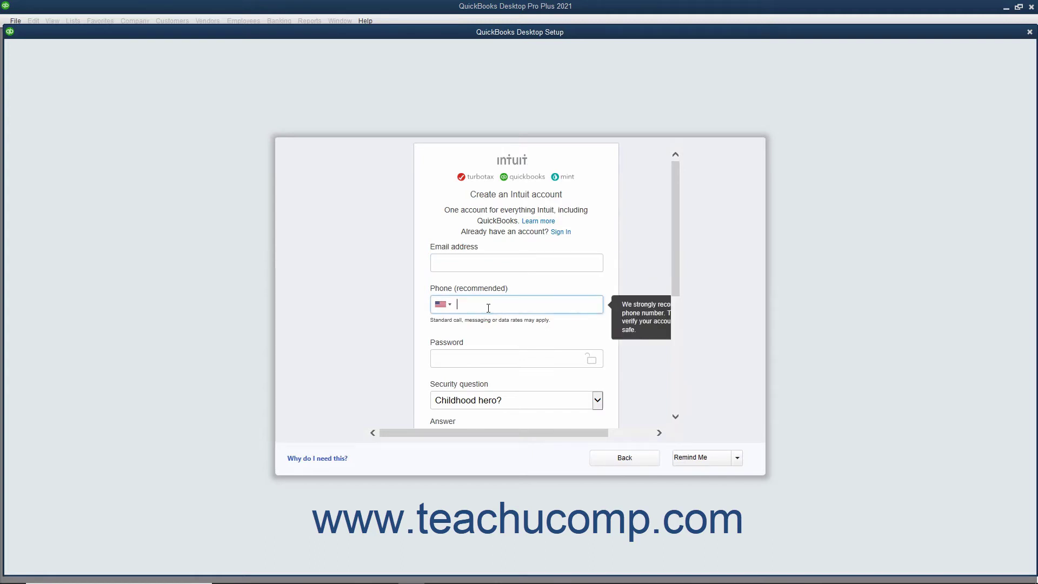
pyautogui.click(480, 363)
pyautogui.scroll(-3, 480, 359)
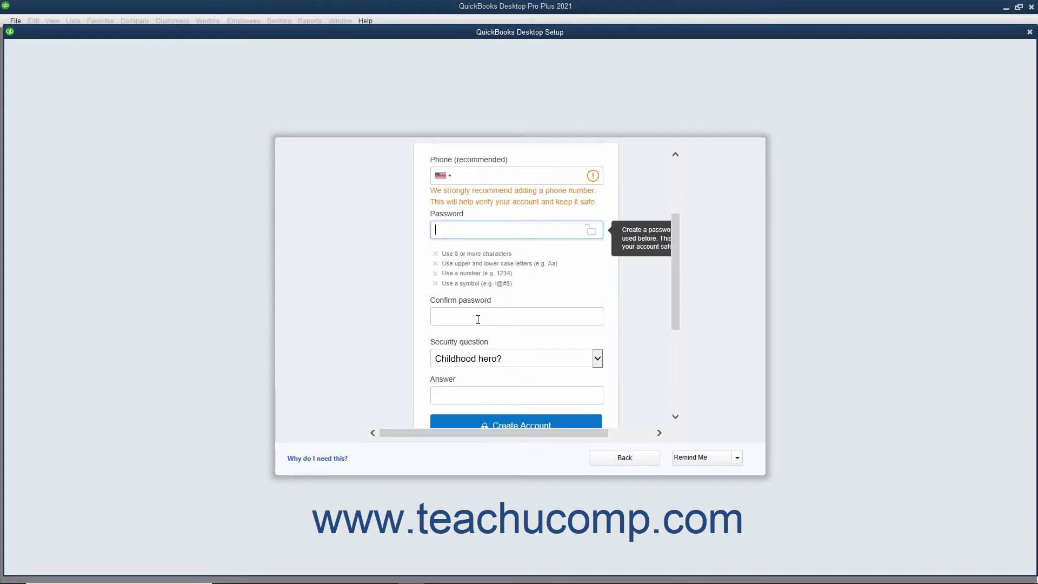
pyautogui.click(478, 319)
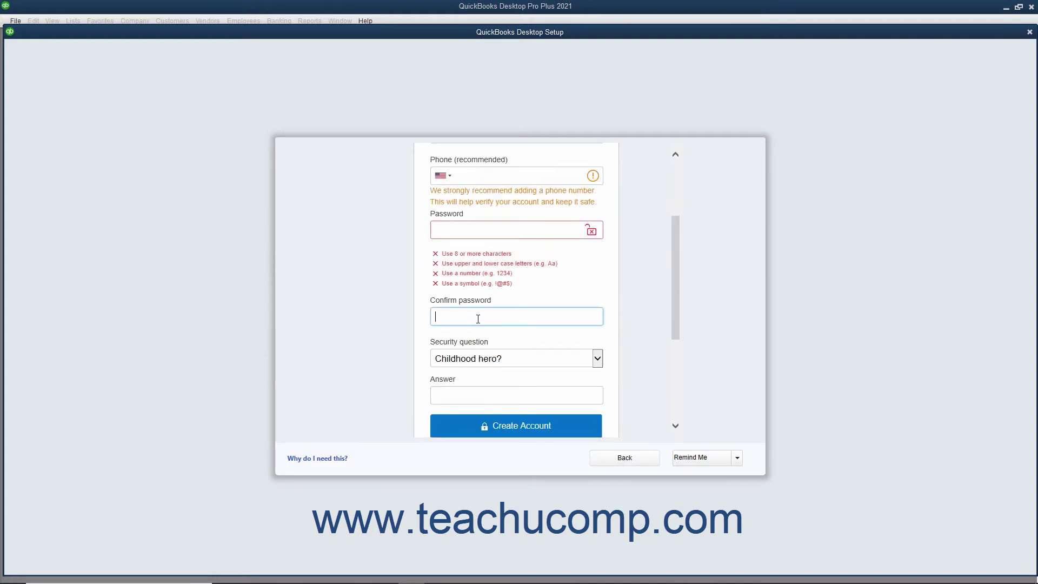
pyautogui.scroll(-3, 478, 320)
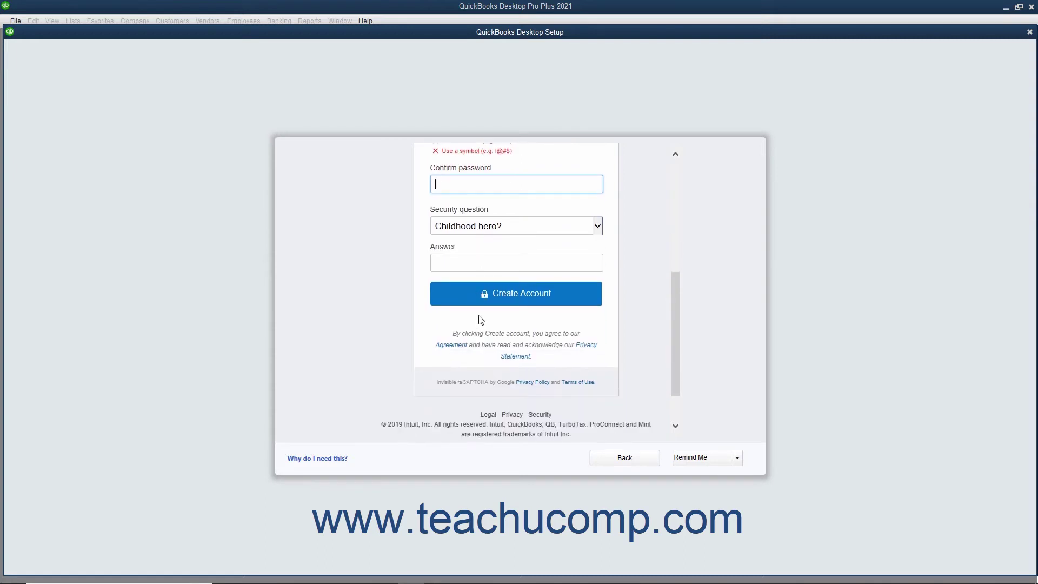
pyautogui.click(597, 226)
pyautogui.click(596, 226)
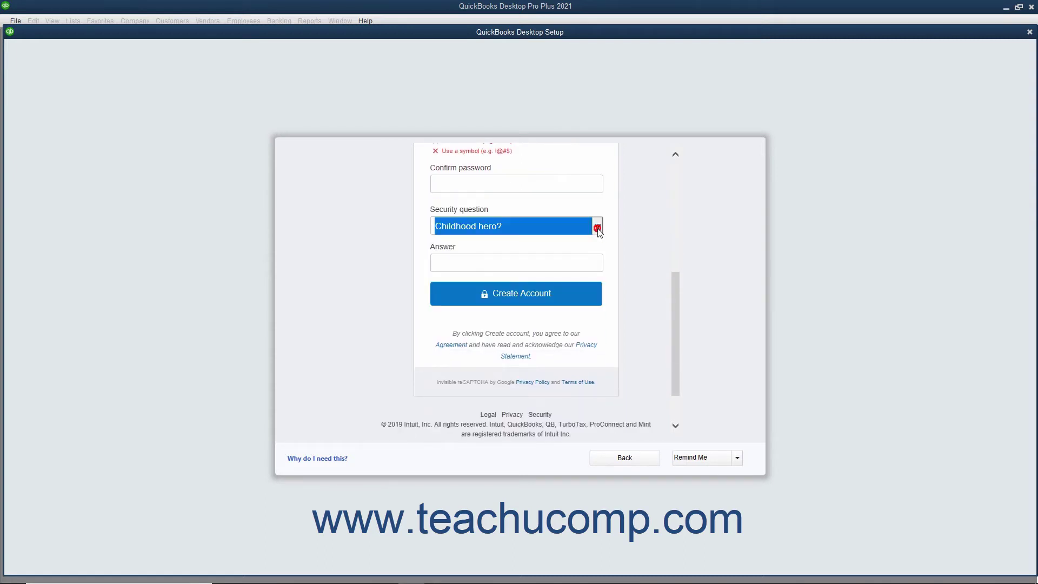
pyautogui.click(505, 260)
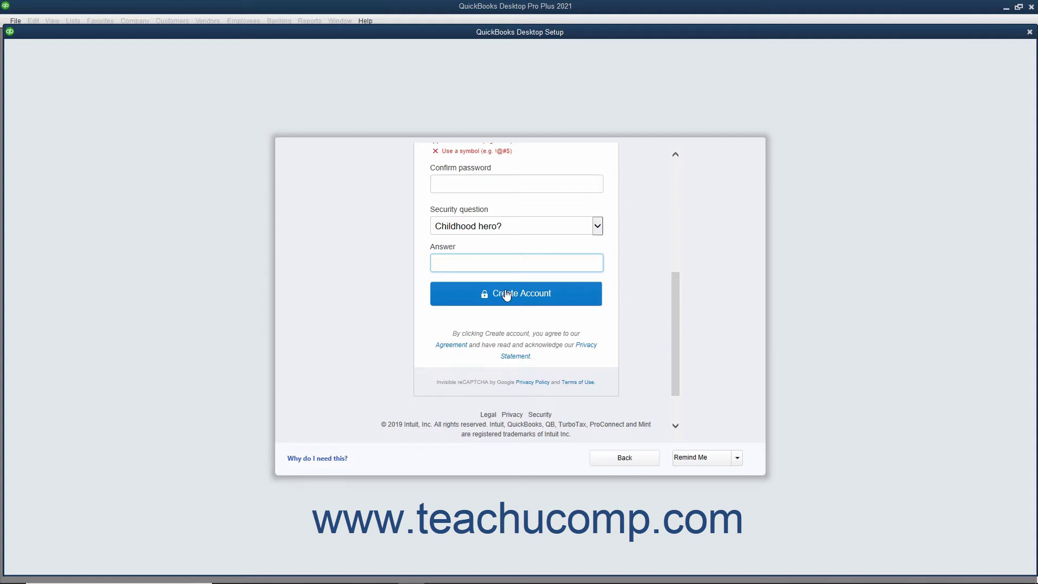
# Defer Intuit account creation with the Remind Me option set to Never, and confirm with Yes.
pyautogui.click(737, 460)
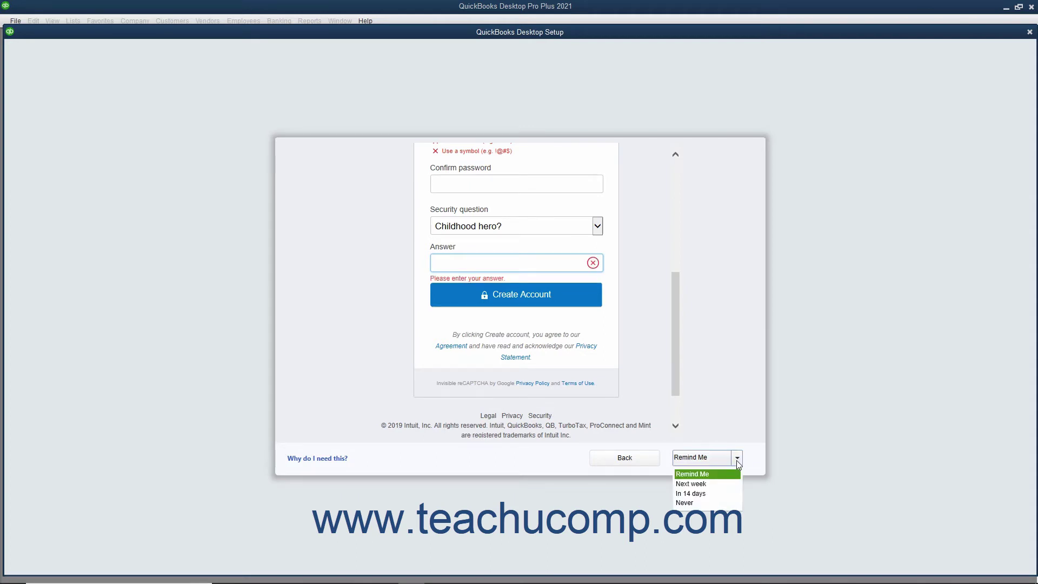
pyautogui.click(698, 502)
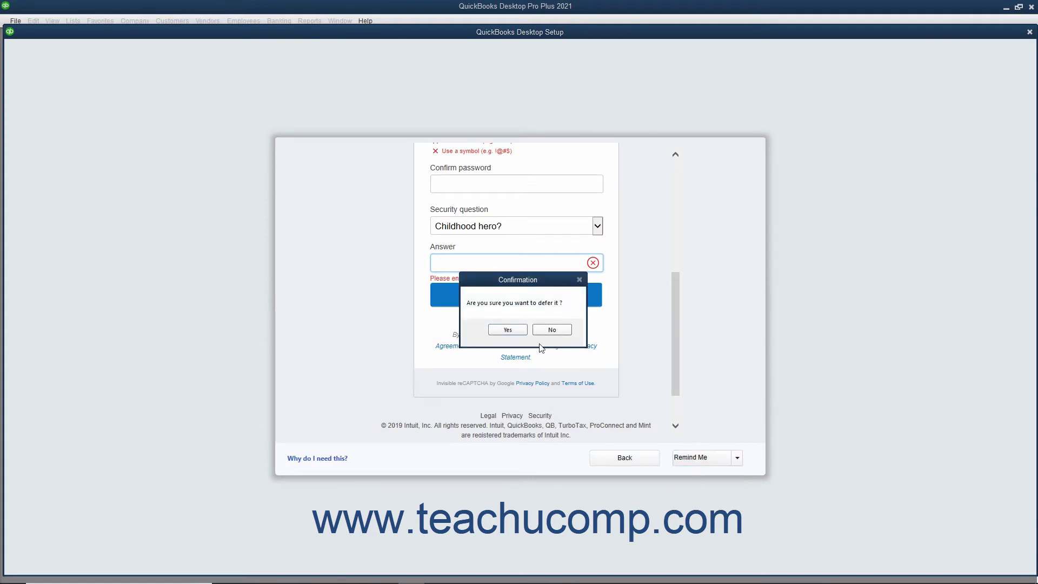
pyautogui.click(509, 331)
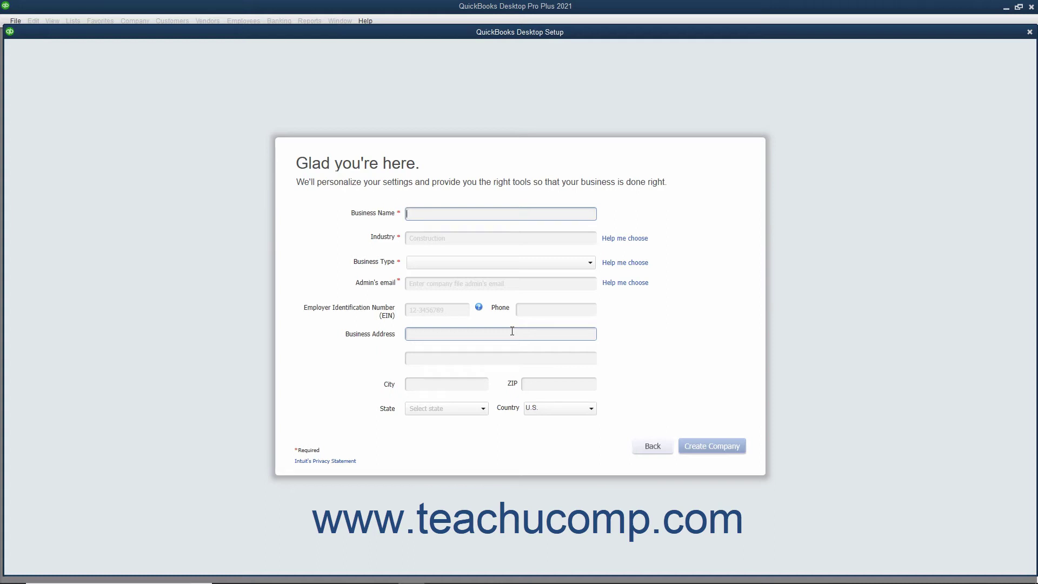
# Enter 'Sample Law Firm' as the business name and bring up the industry chooser.
pyautogui.write('Sample Law Firm')
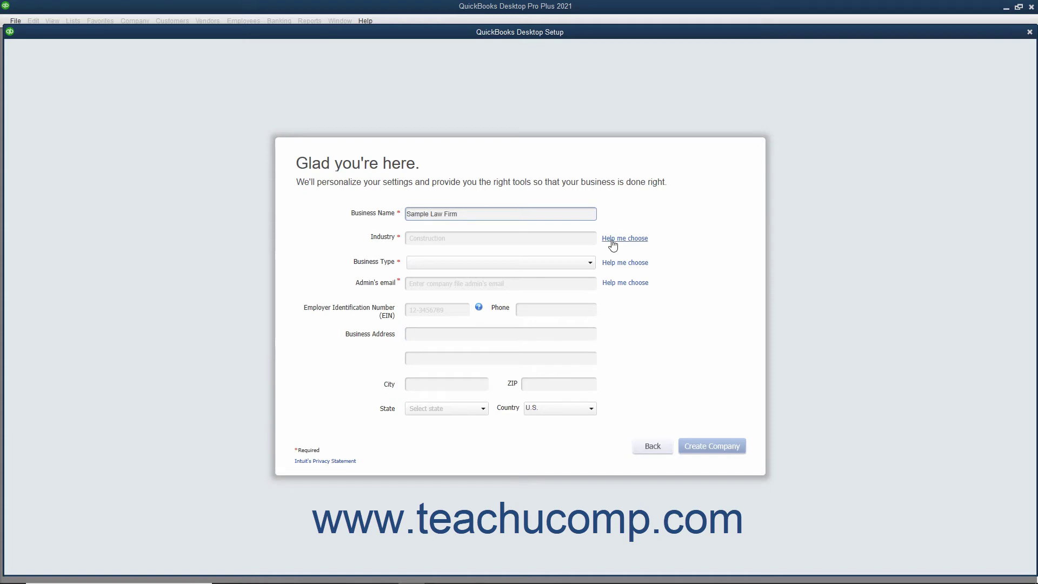
pyautogui.click(612, 240)
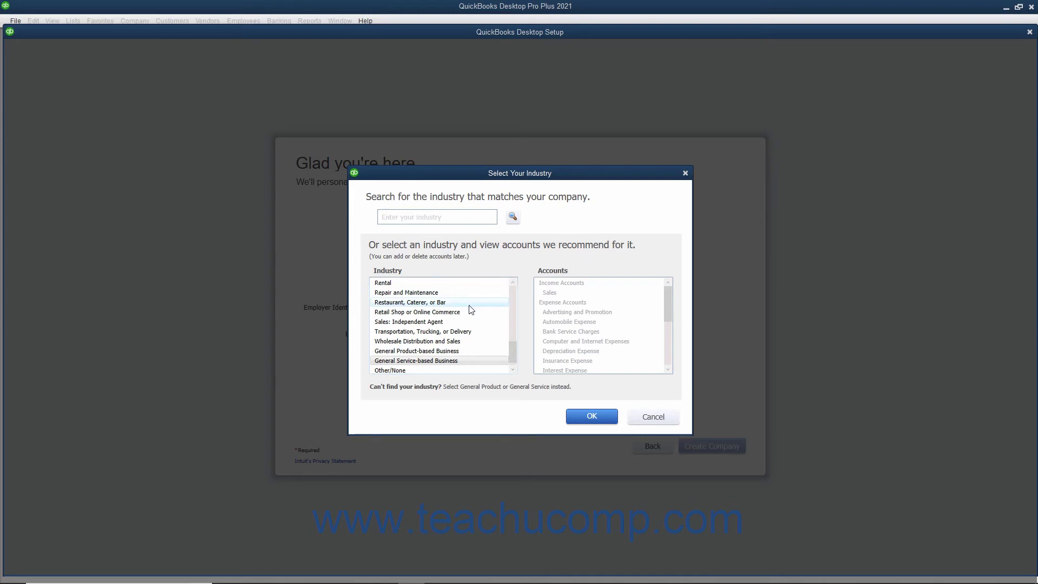
# Pick Legal Services from the industry list, review its recommended accounts, and confirm with OK.
pyautogui.scroll(-1, 471, 309)
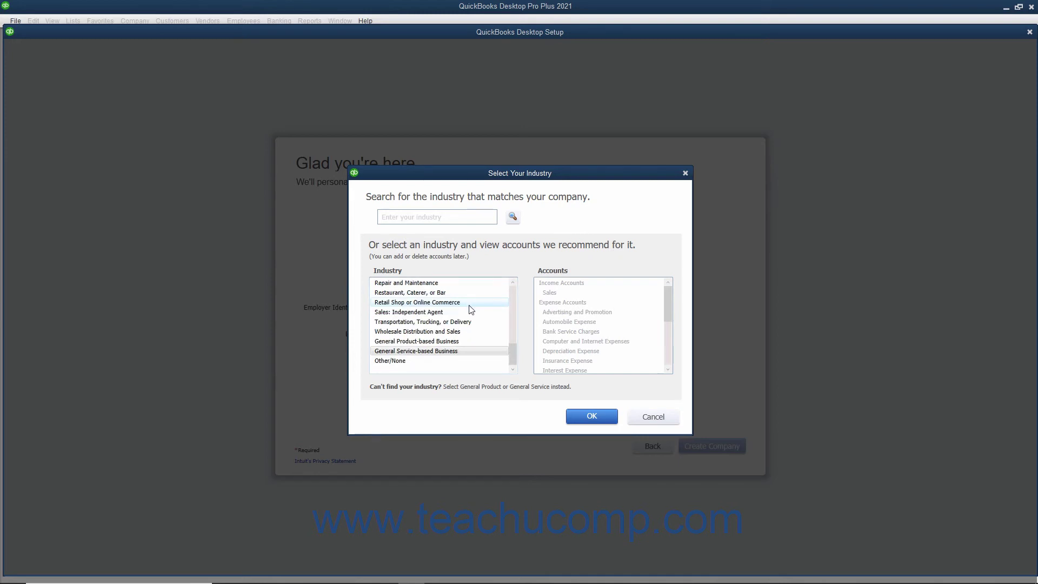
pyautogui.scroll(4, 471, 310)
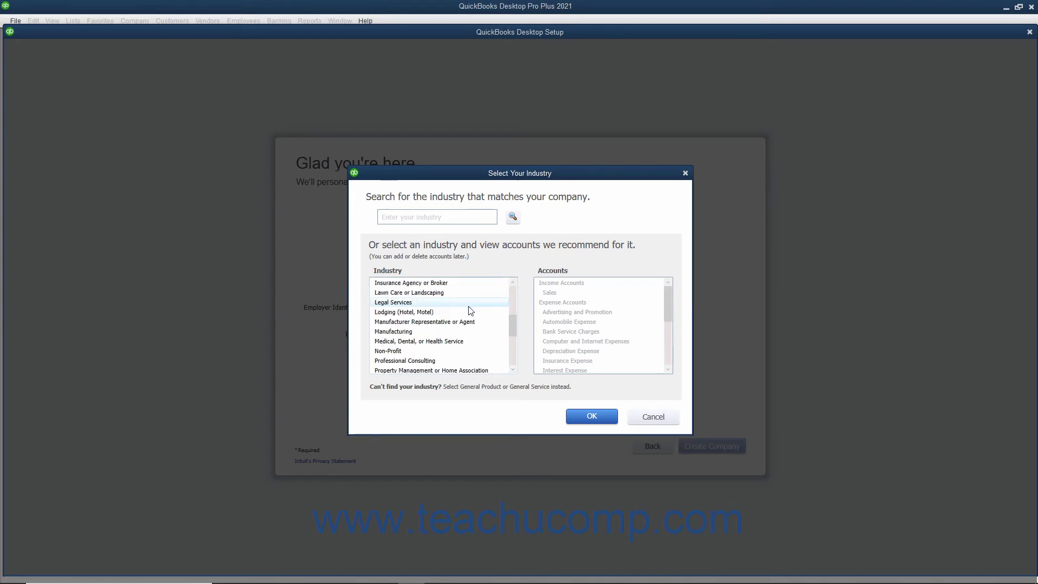
pyautogui.click(469, 305)
pyautogui.scroll(-1, 568, 307)
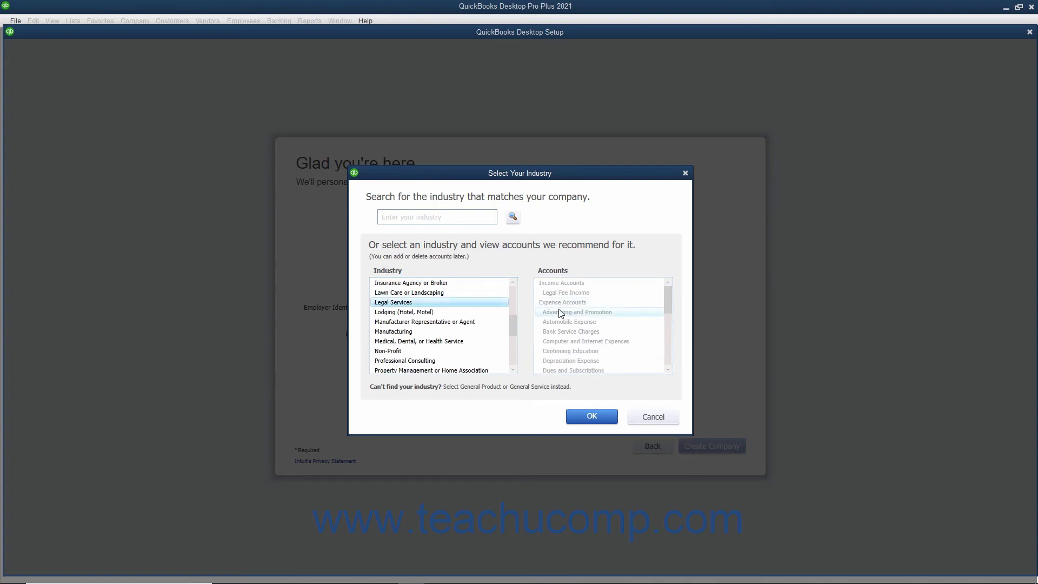
pyautogui.scroll(-3, 561, 314)
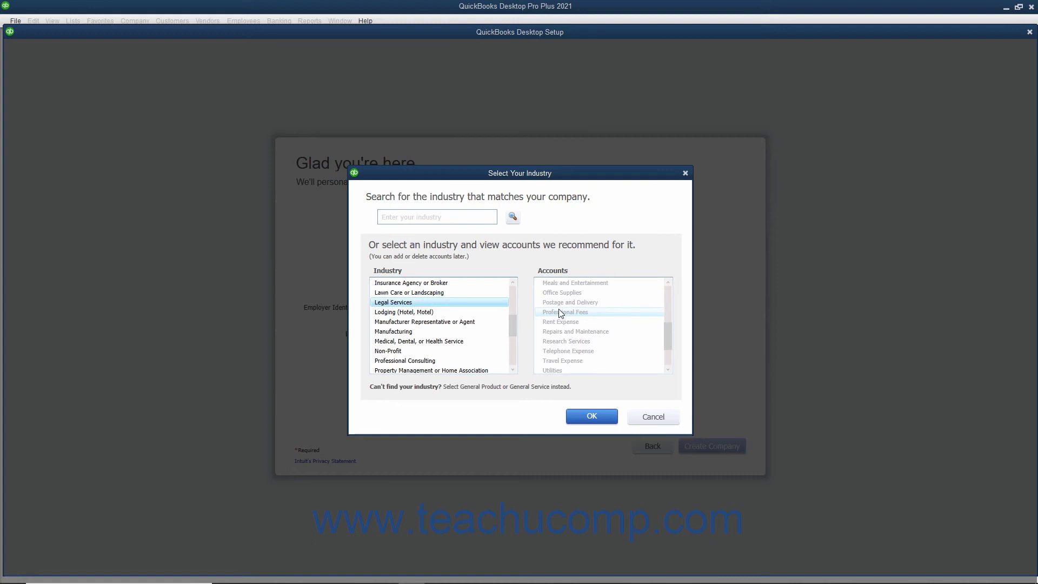
pyautogui.scroll(-2, 561, 313)
pyautogui.scroll(7, 561, 314)
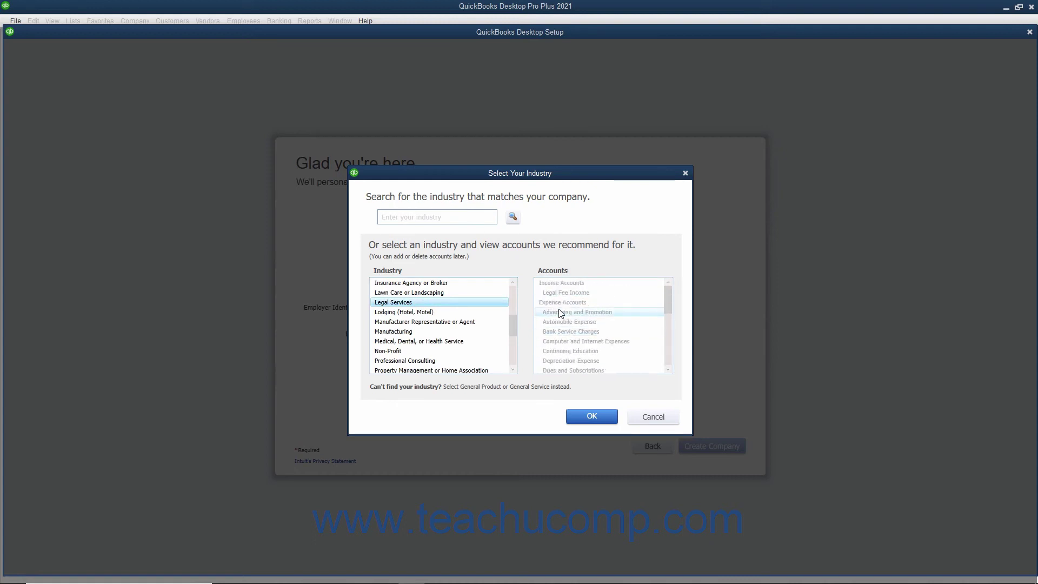
pyautogui.click(575, 418)
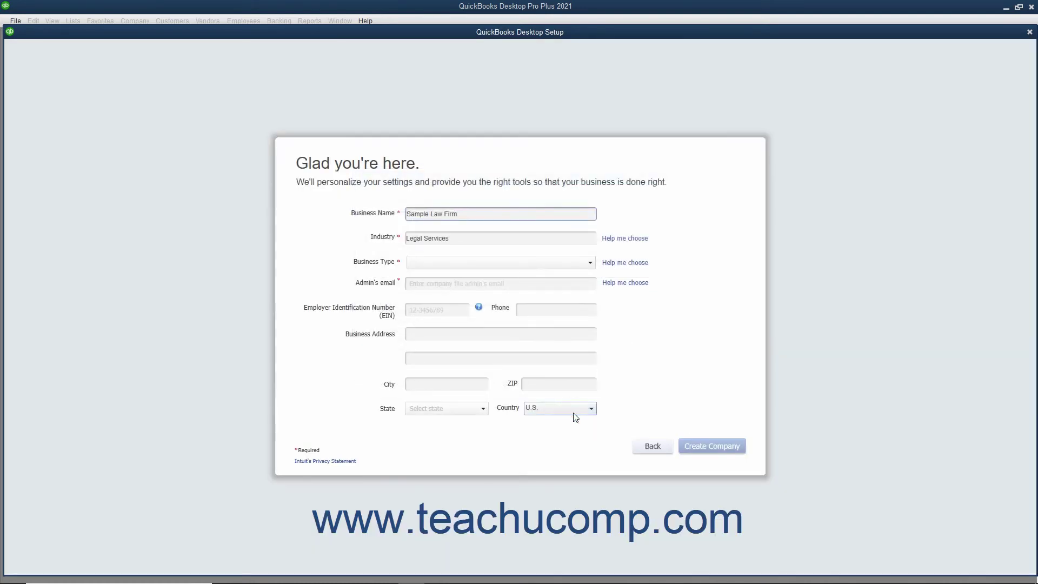
# Set the business type to Partnership or LLP and enter the admin's e-mail address.
pyautogui.click(590, 263)
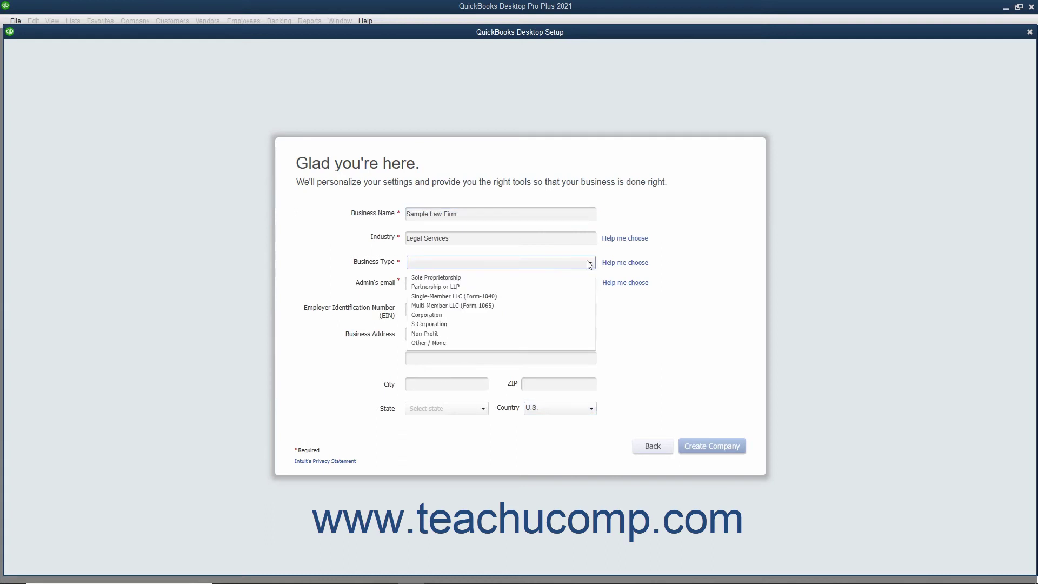
pyautogui.click(497, 284)
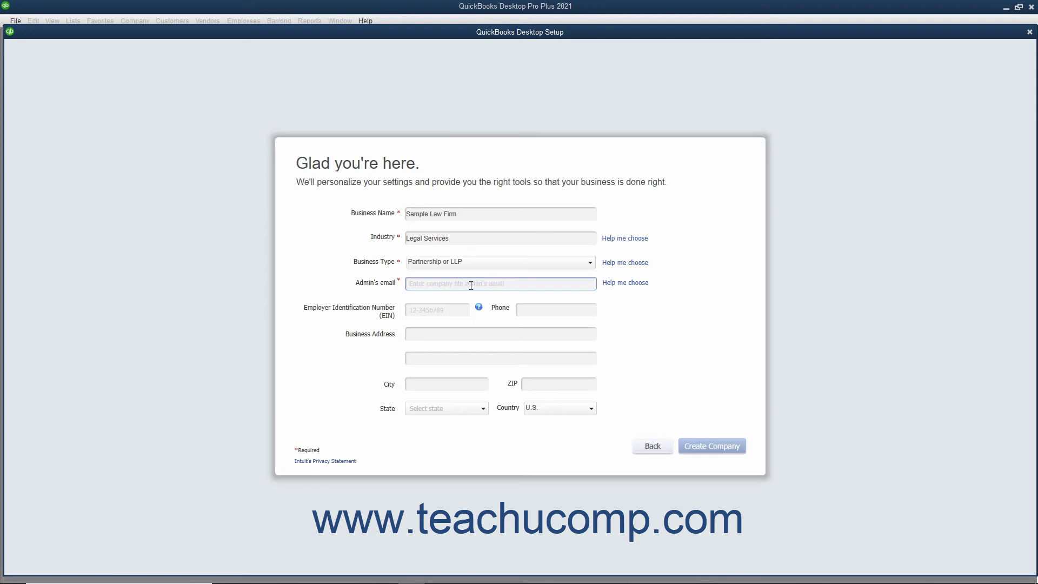
pyautogui.click(471, 285)
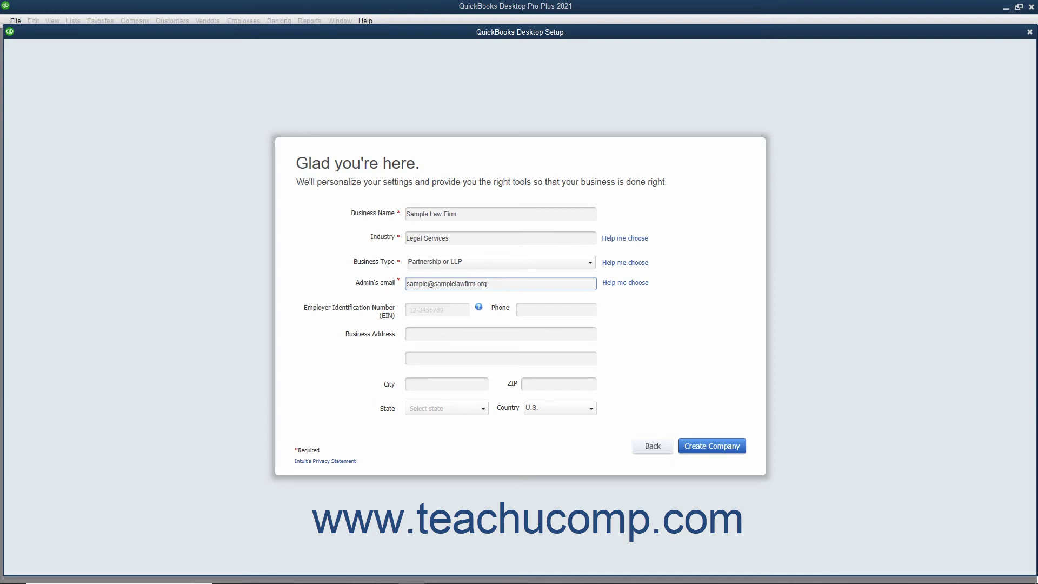
# Leave the optional EIN, phone and address fields blank and create the company file.
pyautogui.click(433, 308)
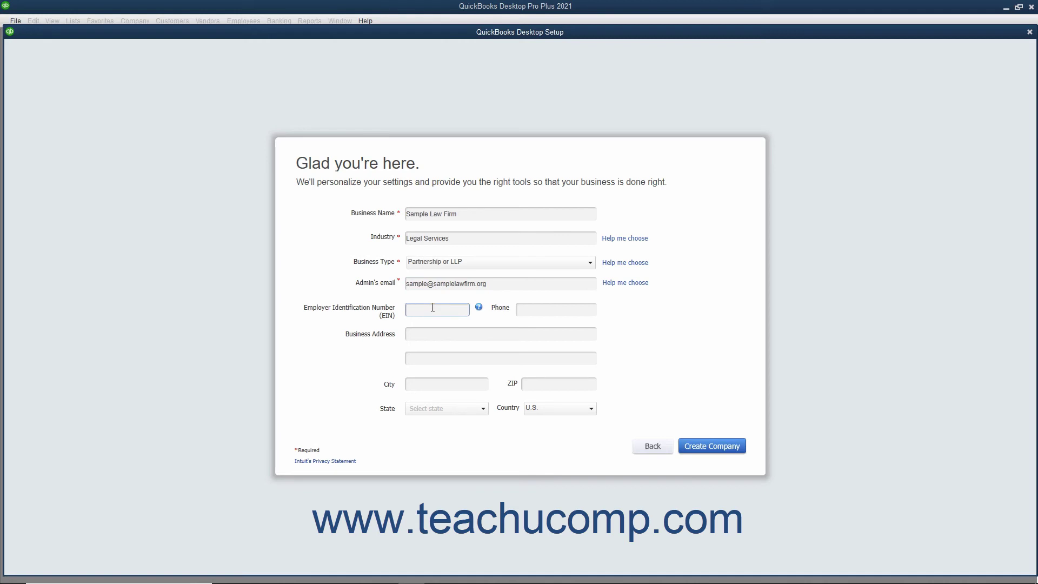
pyautogui.click(540, 314)
pyautogui.click(444, 332)
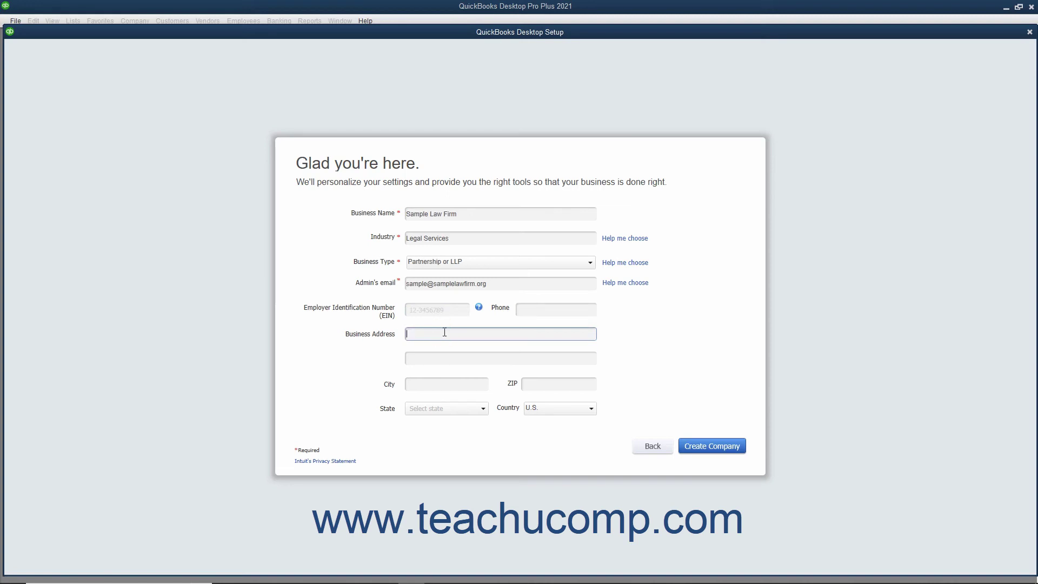
pyautogui.click(389, 381)
pyautogui.click(387, 410)
pyautogui.click(512, 385)
pyautogui.click(511, 413)
pyautogui.click(702, 451)
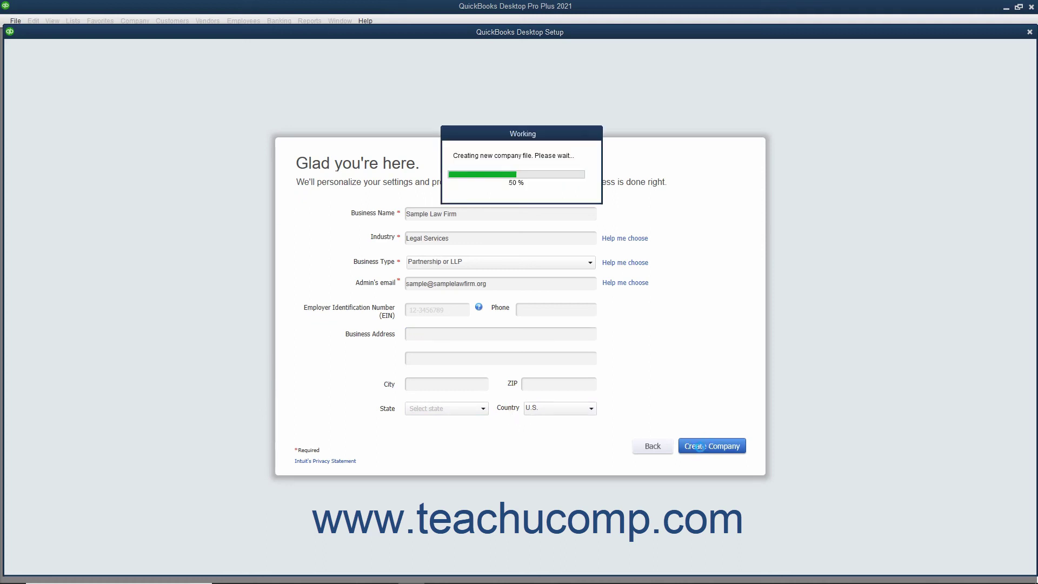